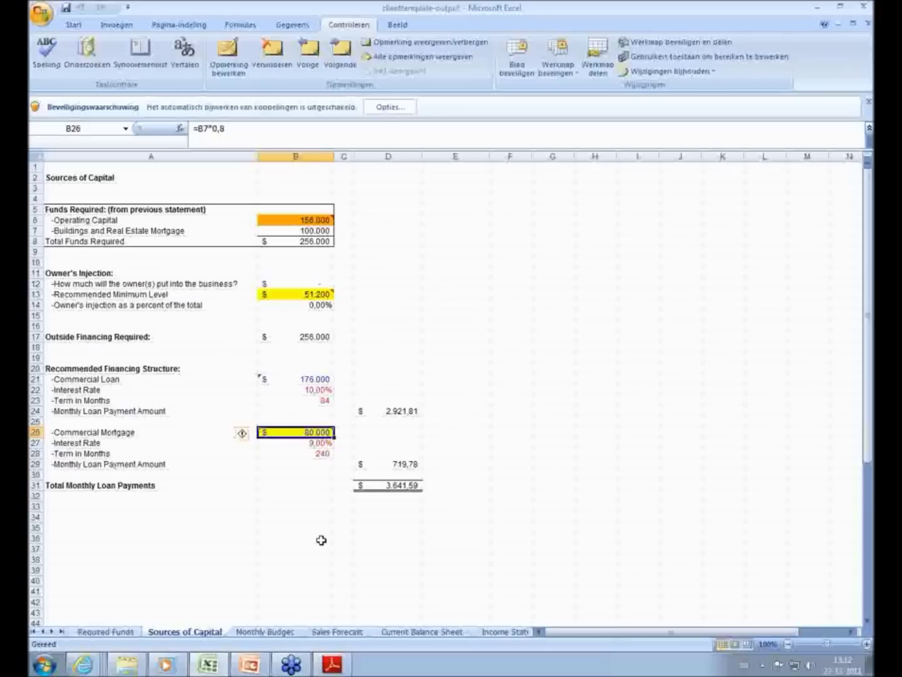
# Examine the Operating Capital formula in B6 of Sources of Capital against the Required Funds cells it references
pyautogui.click(309, 222)
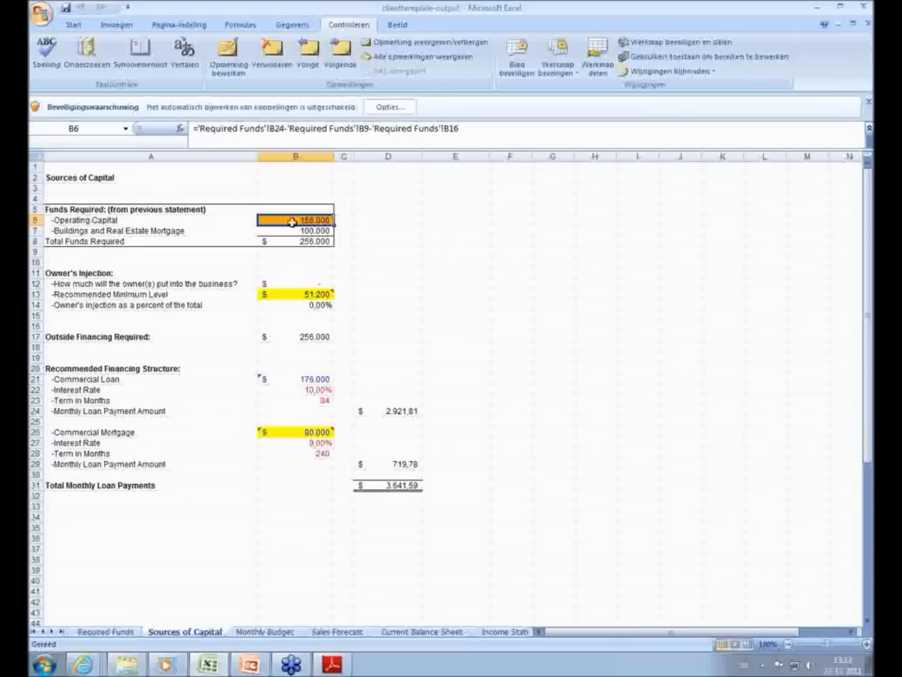
pyautogui.moveTo(290, 221)
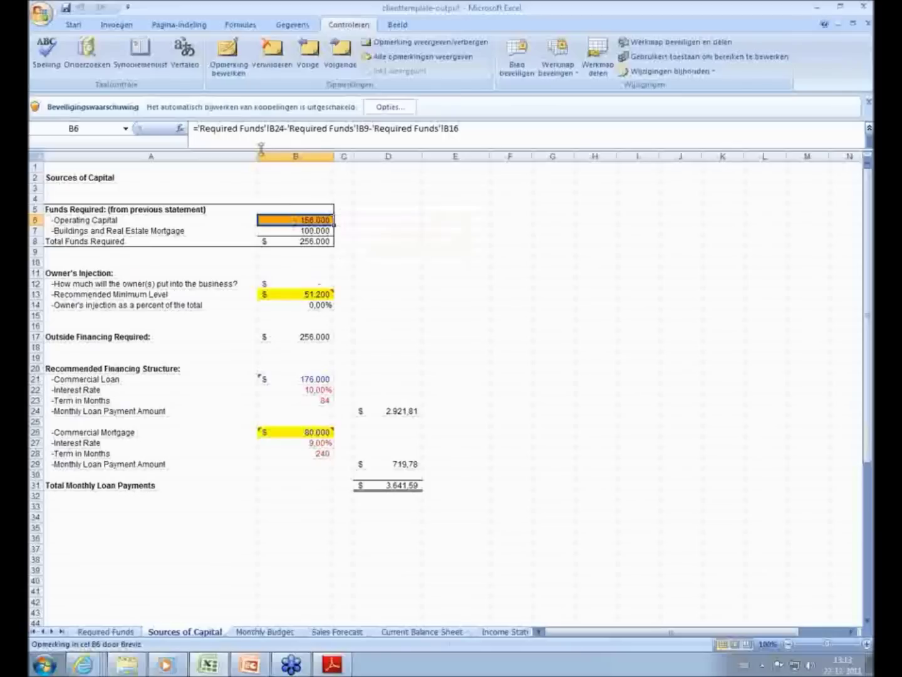
pyautogui.click(81, 635)
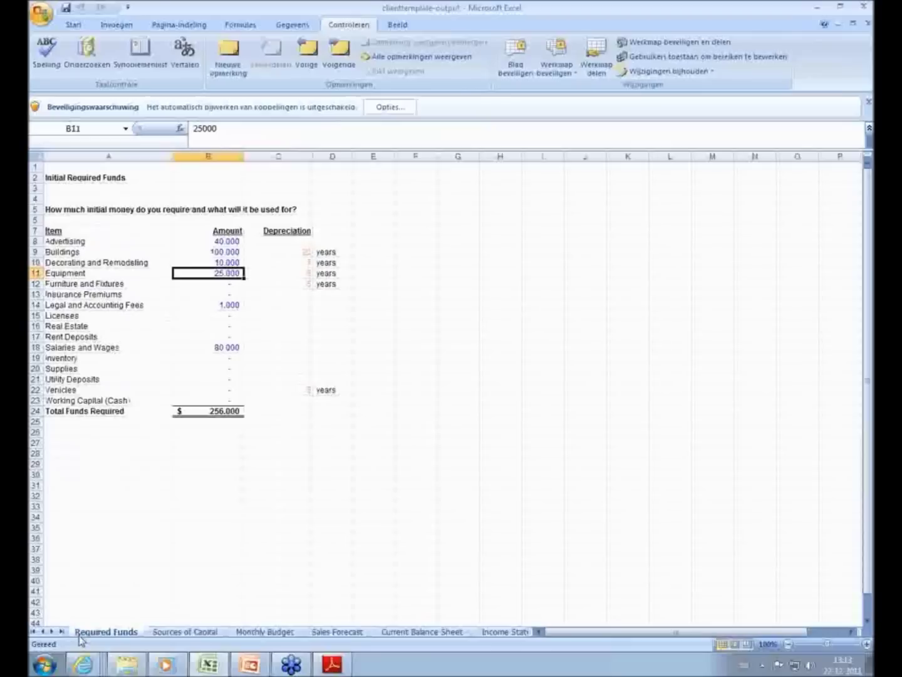
pyautogui.click(200, 409)
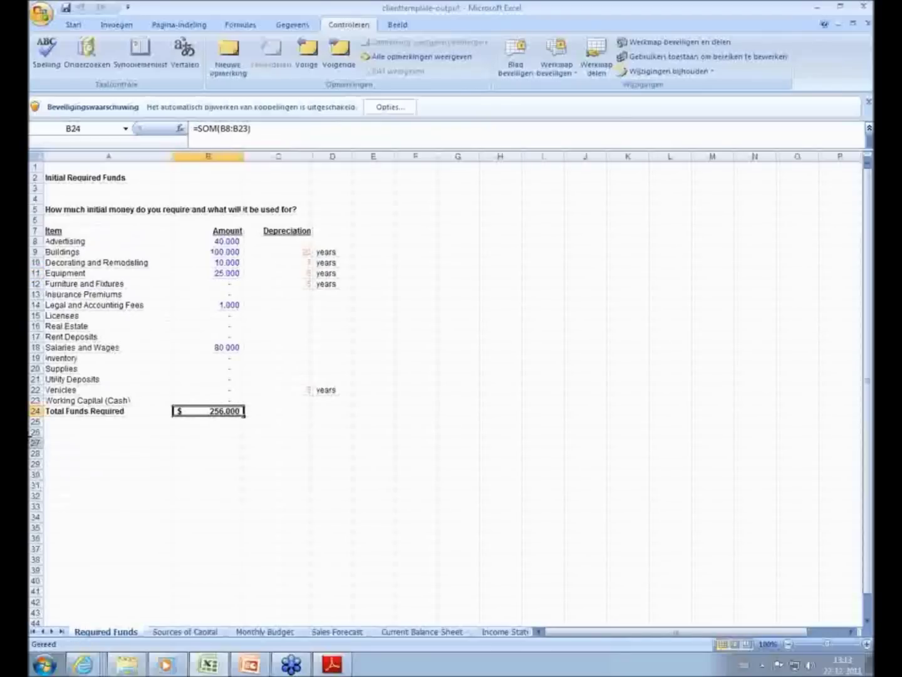
pyautogui.click(179, 633)
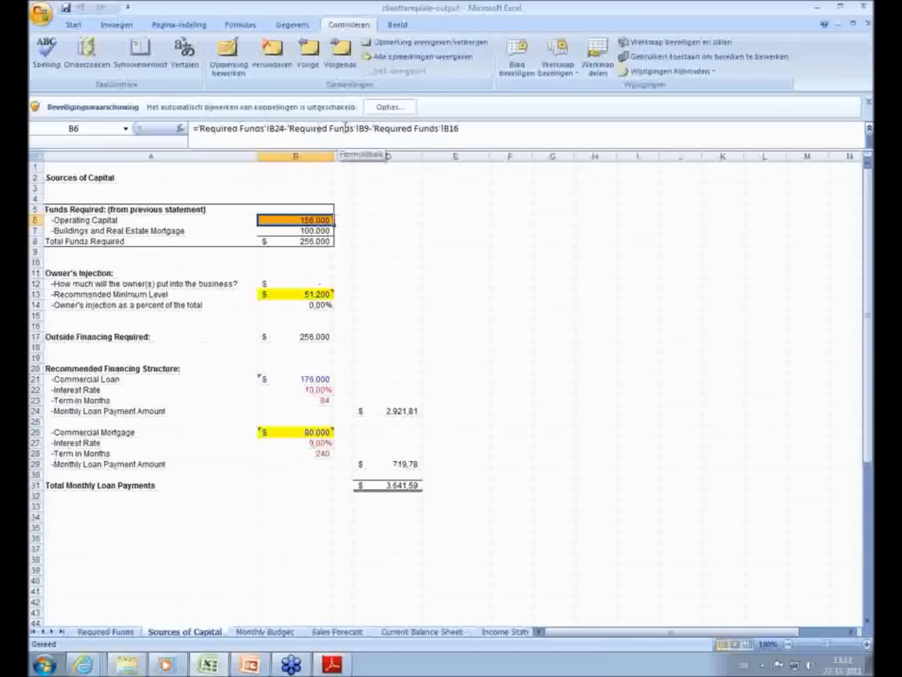
pyautogui.click(125, 632)
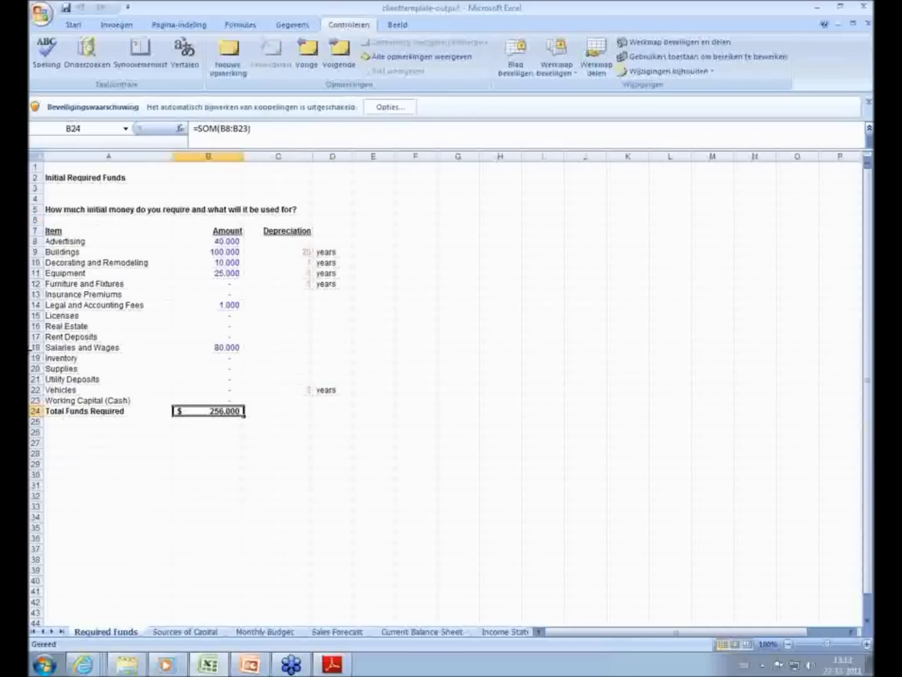
pyautogui.click(174, 633)
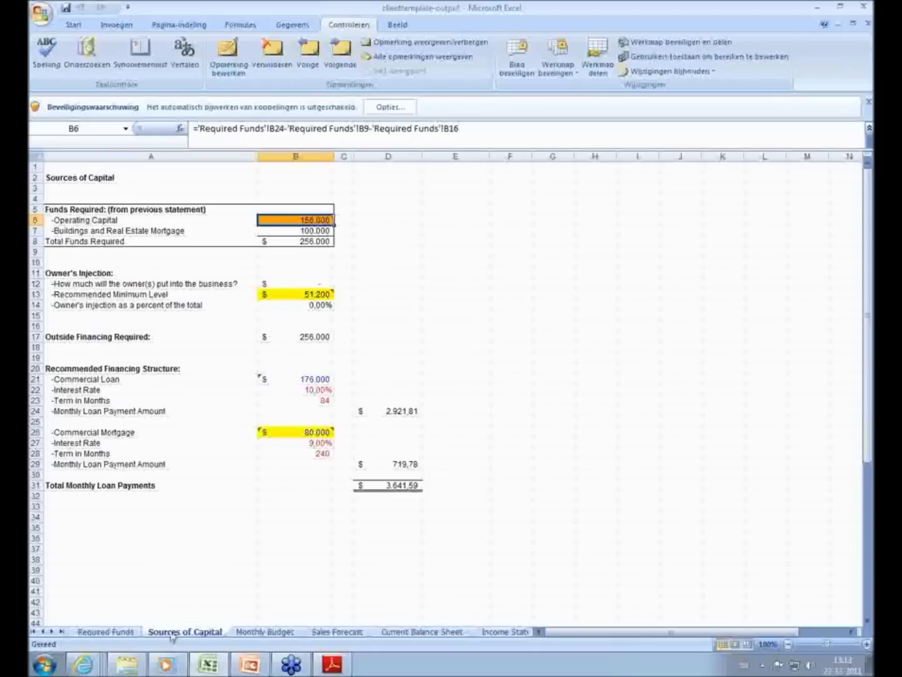
pyautogui.click(104, 632)
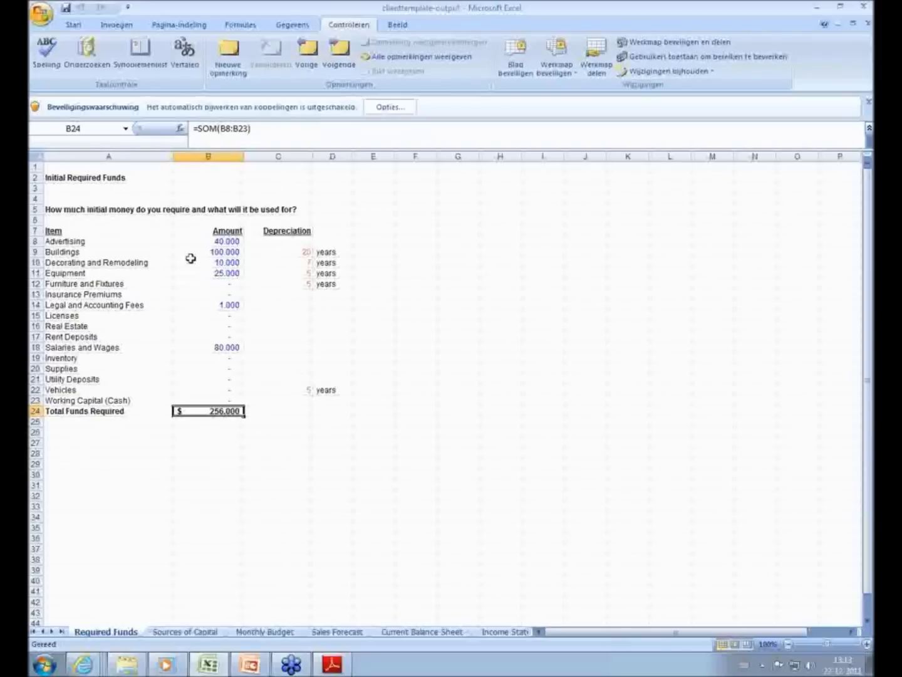
pyautogui.click(171, 633)
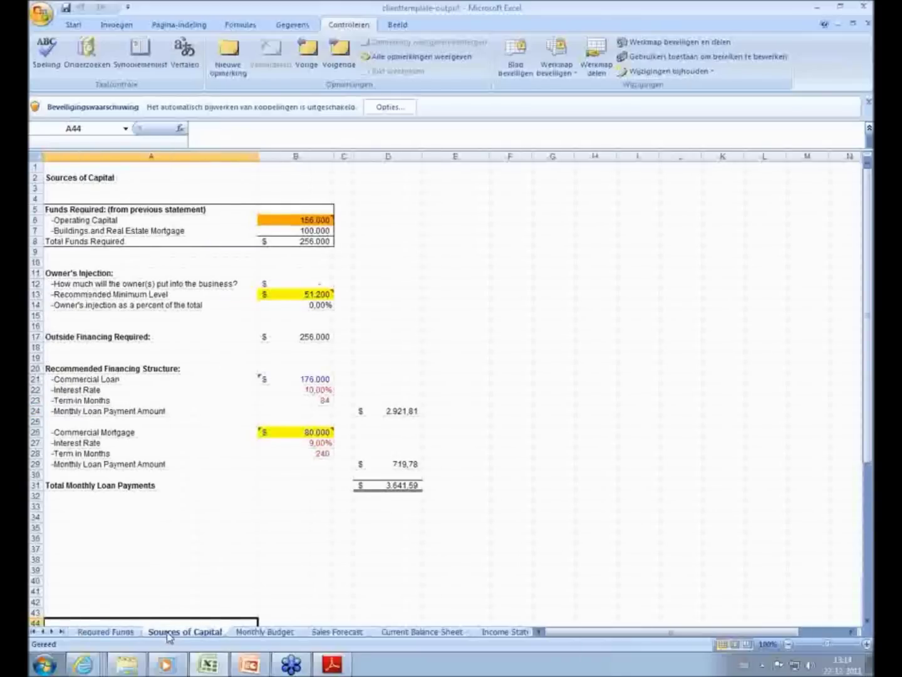
# Inspect the cell range summed by the Total Funds Required formula in B24 of the Required Funds sheet
pyautogui.click(101, 632)
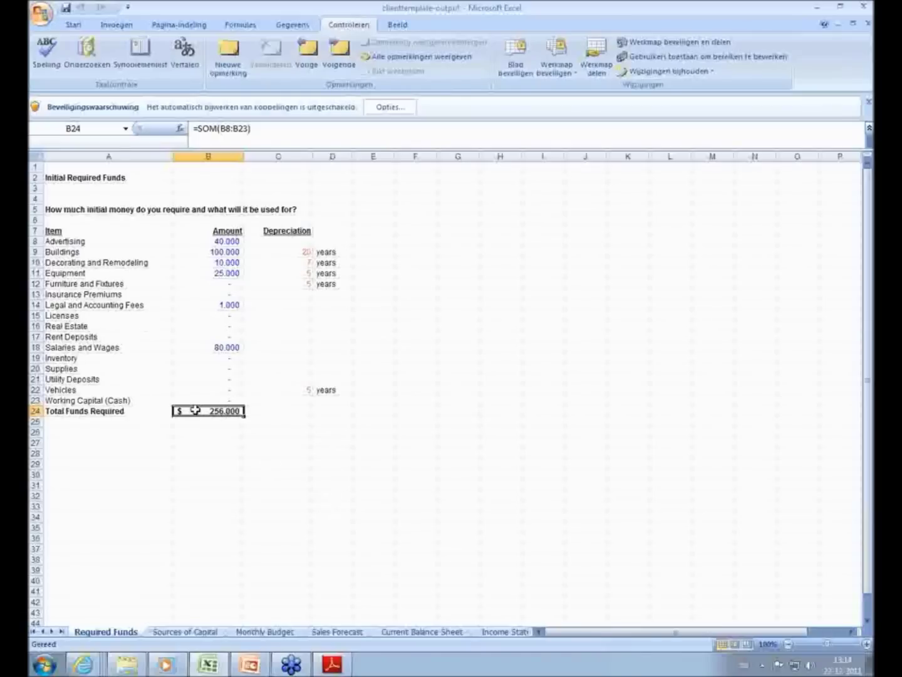
pyautogui.click(285, 139)
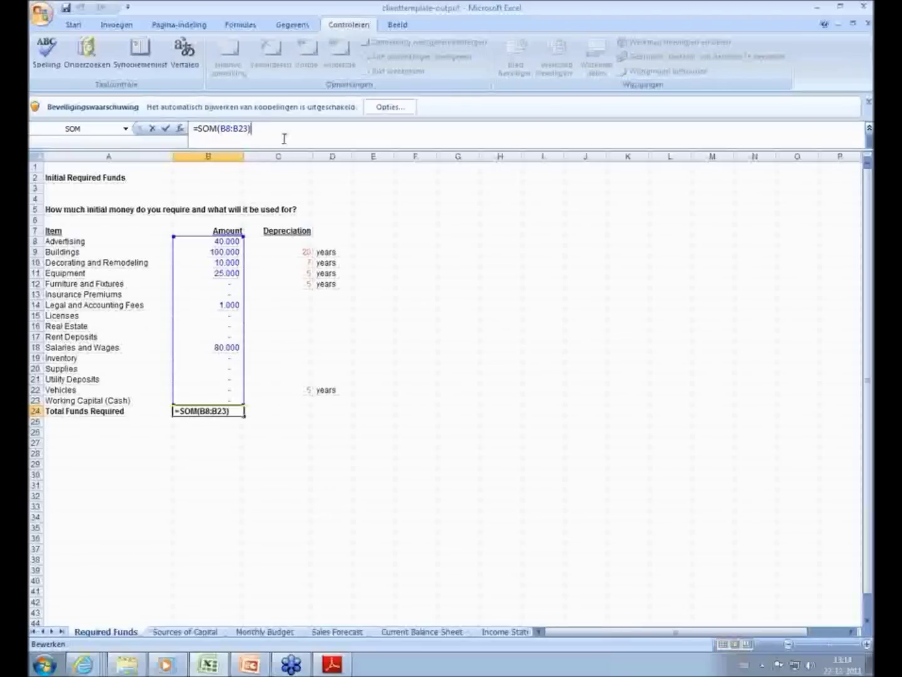
# Inspect the Recommended Minimum Level formula in B13 of Sources of Capital and read its risk comment
pyautogui.click(191, 631)
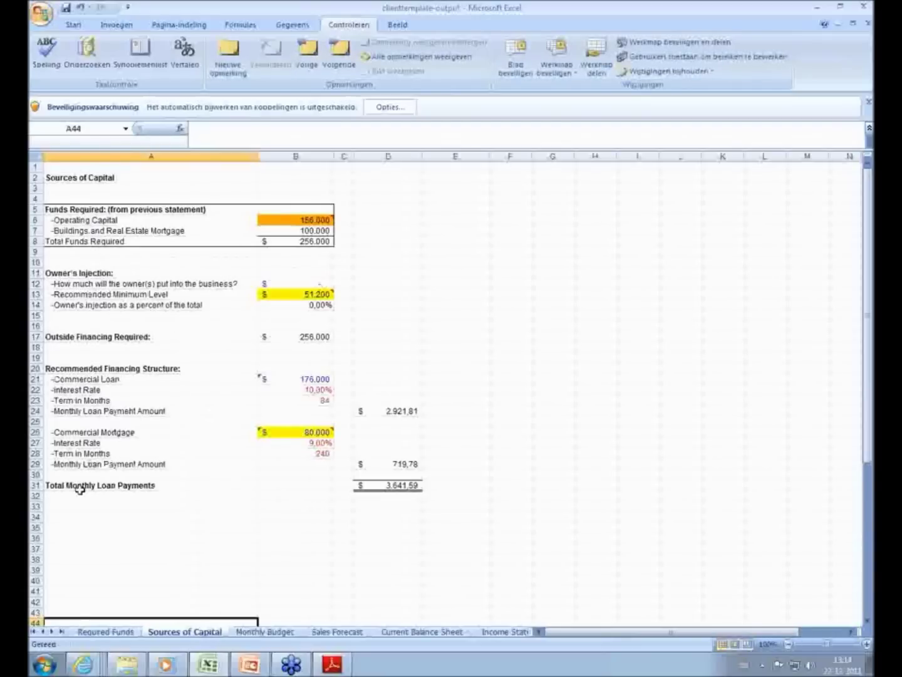
pyautogui.click(300, 297)
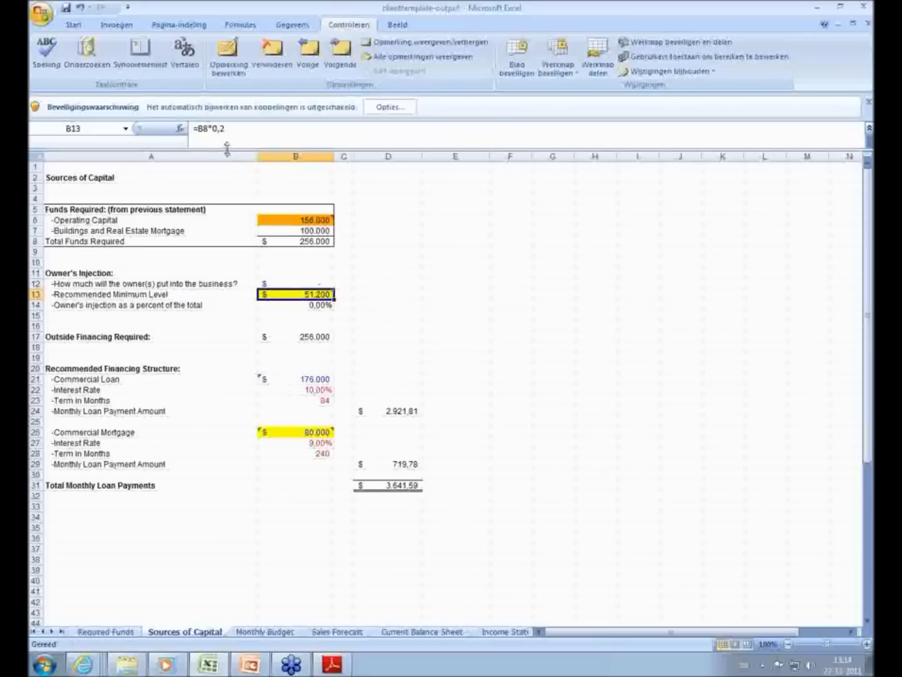
pyautogui.moveTo(272, 294)
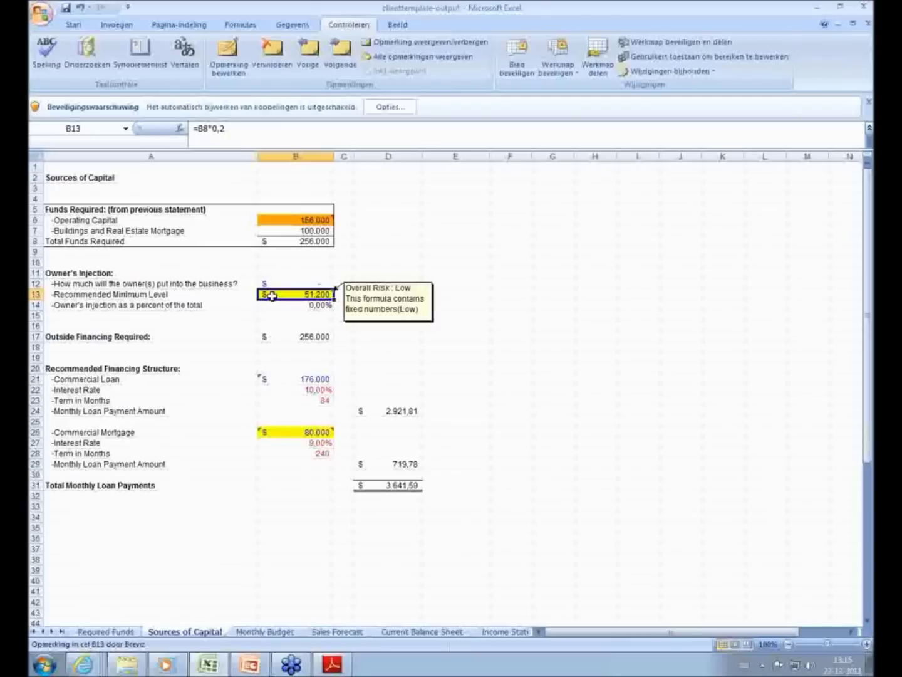
# Look through the Monthly Budget, Sales Forecast and Current Balance Sheet sheets, and open the Income Statement sheet
pyautogui.click(265, 631)
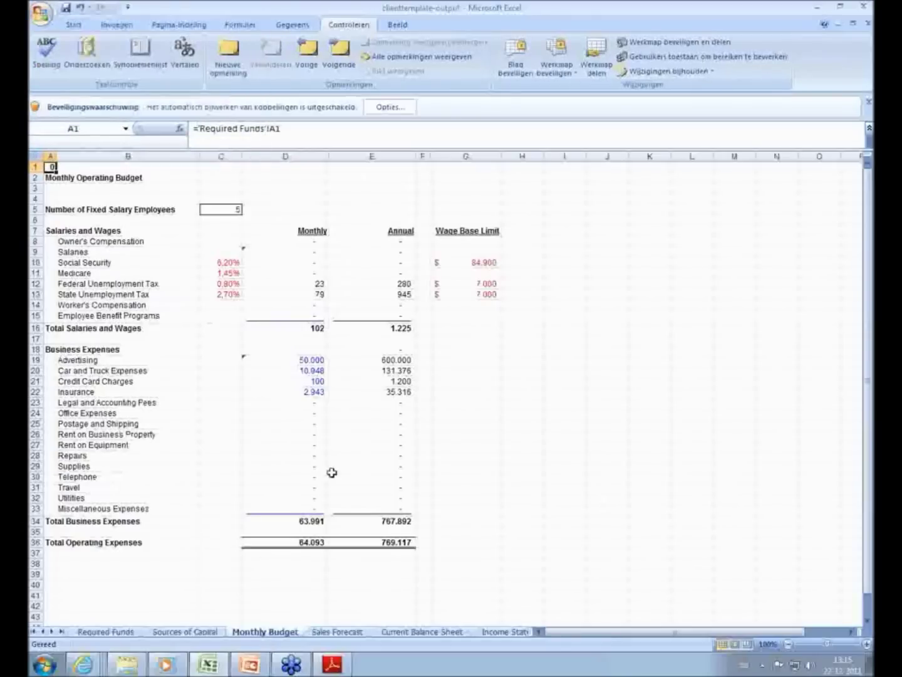
pyautogui.click(331, 633)
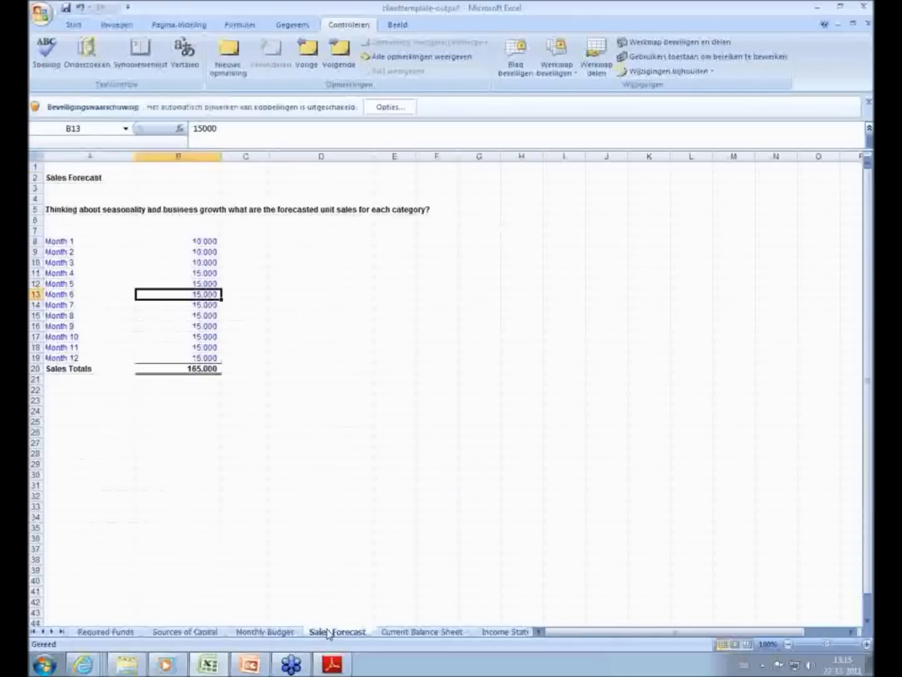
pyautogui.click(413, 631)
pyautogui.scroll(-4, 479, 472)
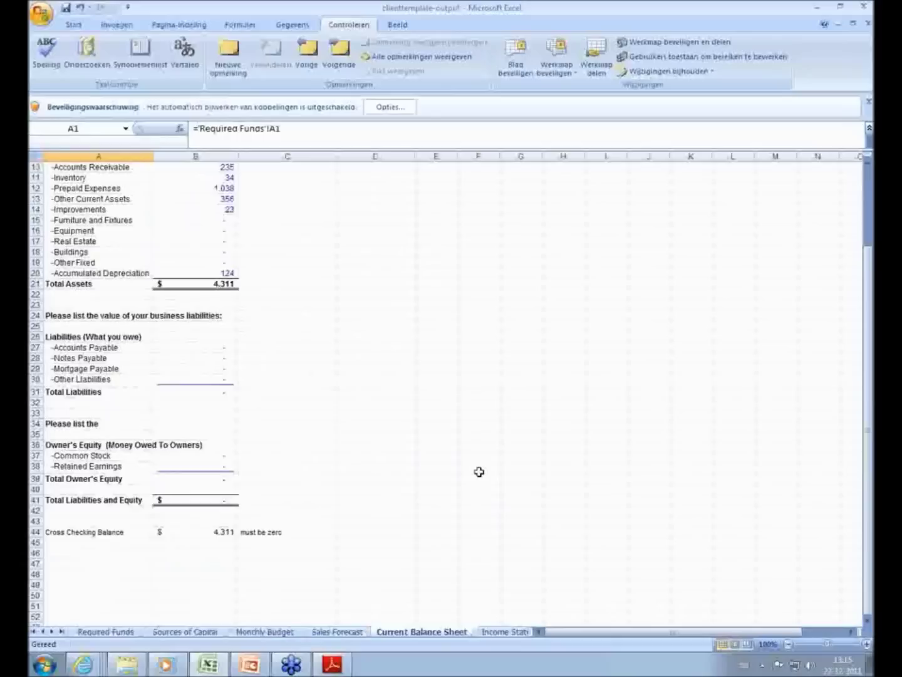
pyautogui.click(501, 632)
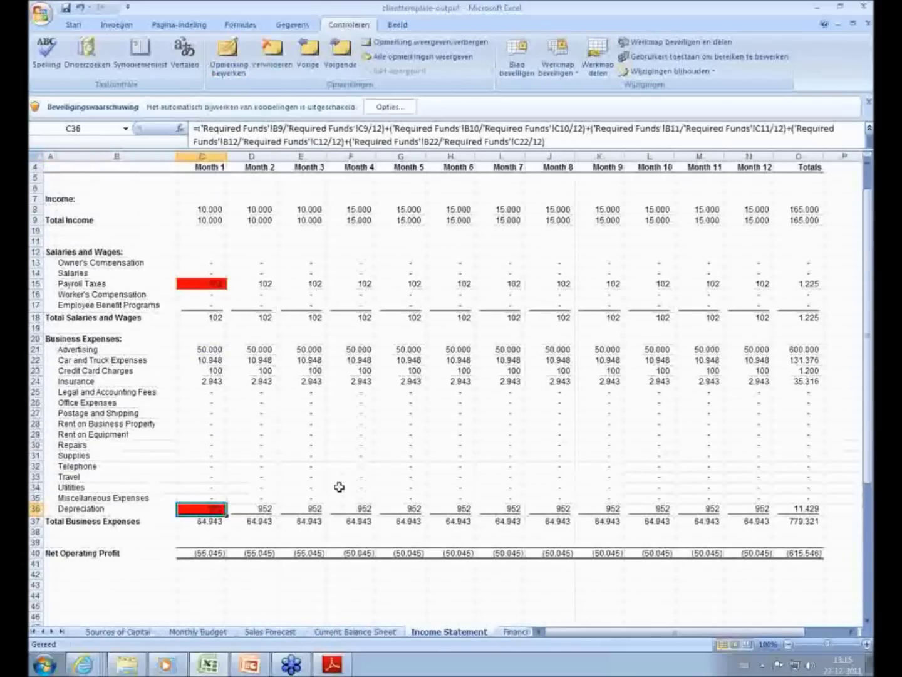
# Compare the Month 1 formulas for Owner's Compensation, Salaries and Payroll Taxes in C13 to C15 of the Income Statement
pyautogui.scroll(1, 338, 486)
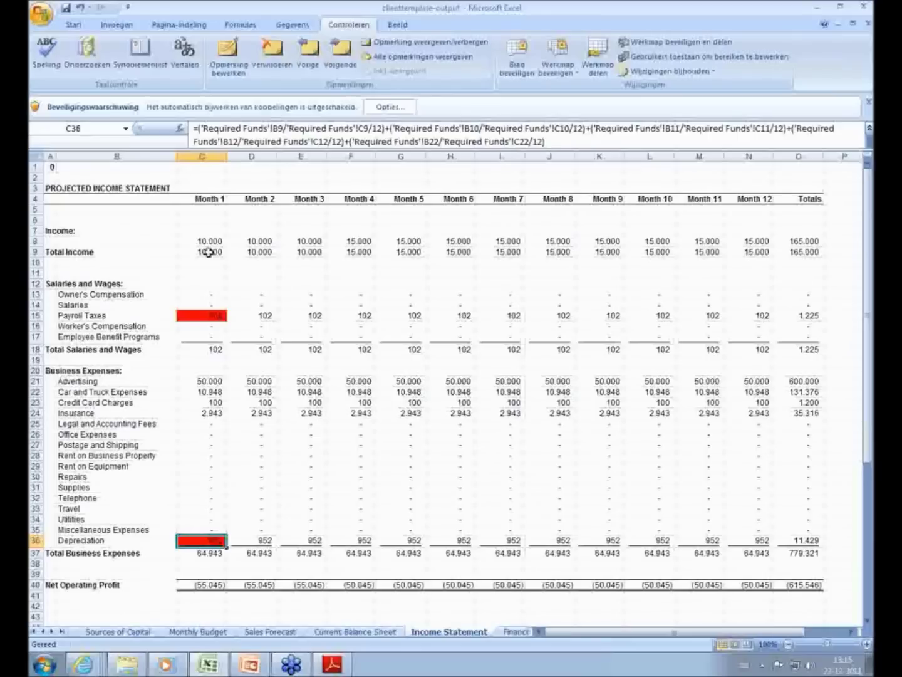
pyautogui.click(201, 293)
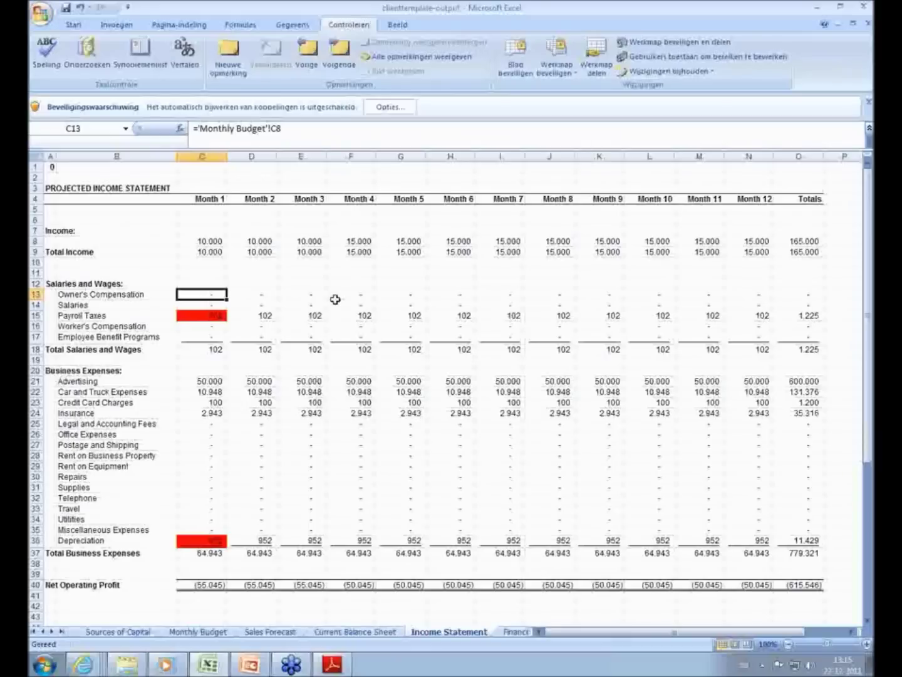
pyautogui.press('Down')
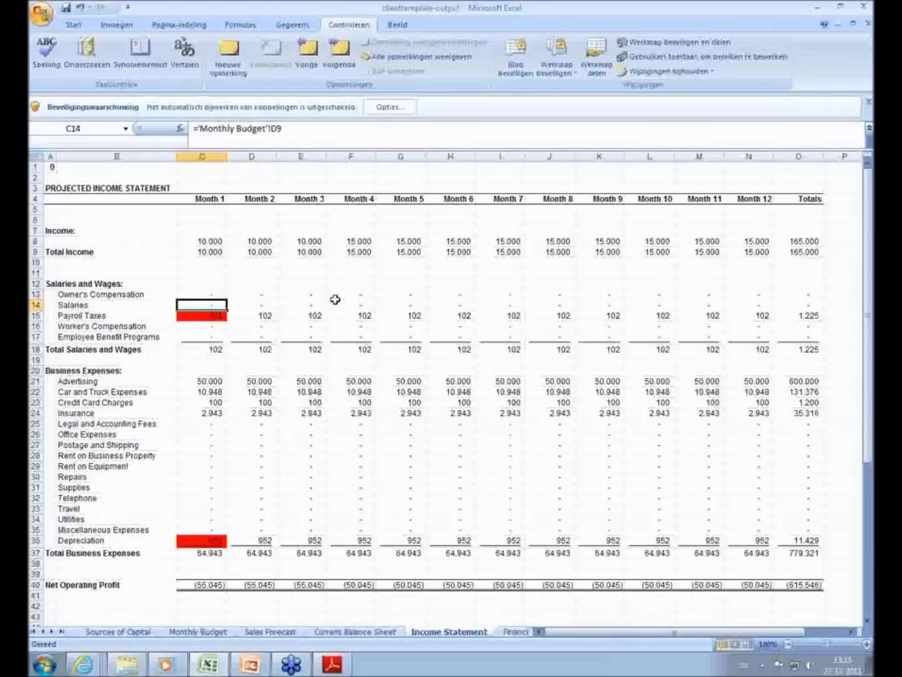
pyautogui.press('Up')
pyautogui.press('Down')
pyautogui.press('Up')
pyautogui.press('Up')
pyautogui.press('Down')
pyautogui.press('Down')
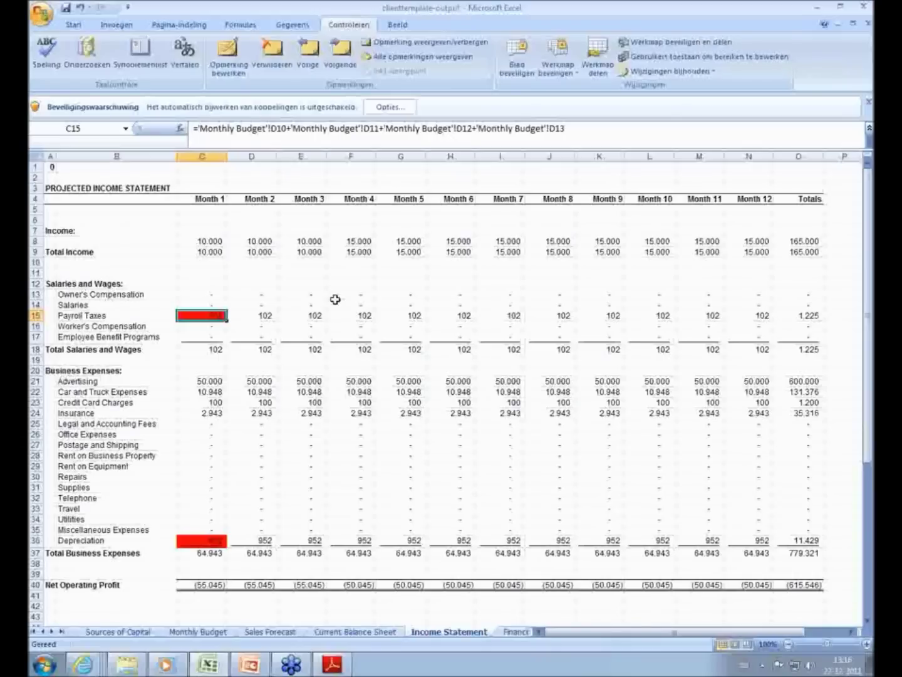
# Try to fill the Month 1 Owner's Compensation formula in C13 down through Employee Benefit Programs in C17
pyautogui.click(200, 292)
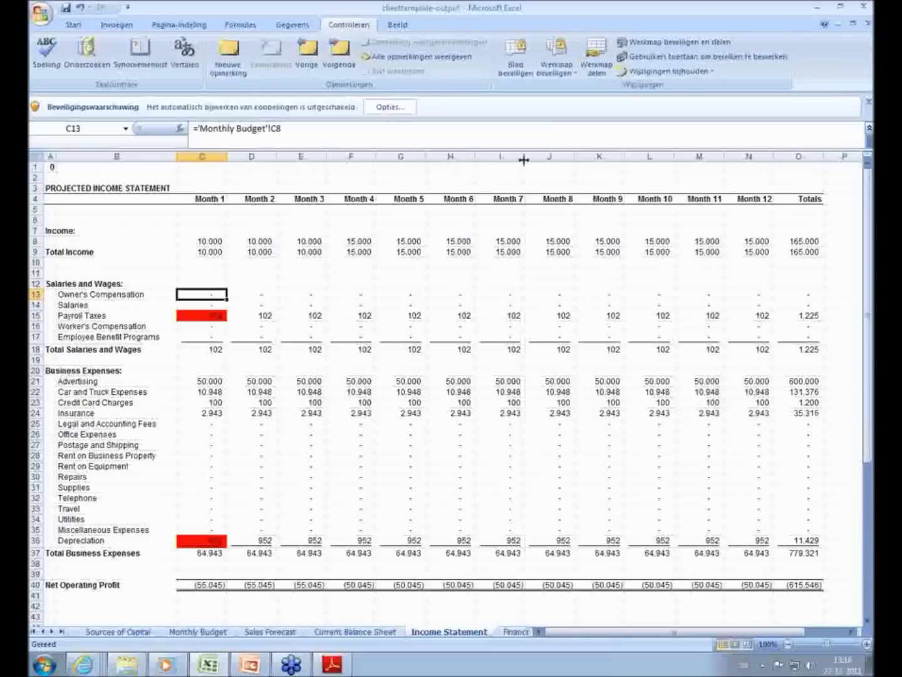
pyautogui.moveTo(229, 300); pyautogui.dragTo(229, 343)
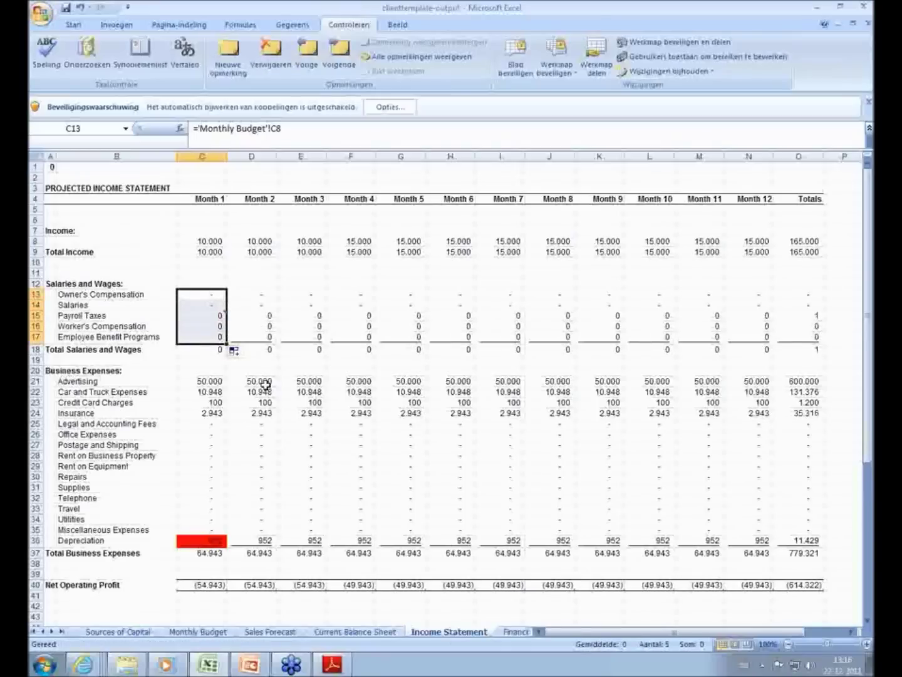
pyautogui.hotkey('ctrl', 'pageup')
pyautogui.hotkey('ctrl', 'pageup')
pyautogui.hotkey('ctrl', 'pageup')
pyautogui.hotkey('ctrl', 'pageup')
pyautogui.hotkey('ctrl', 'pageup')
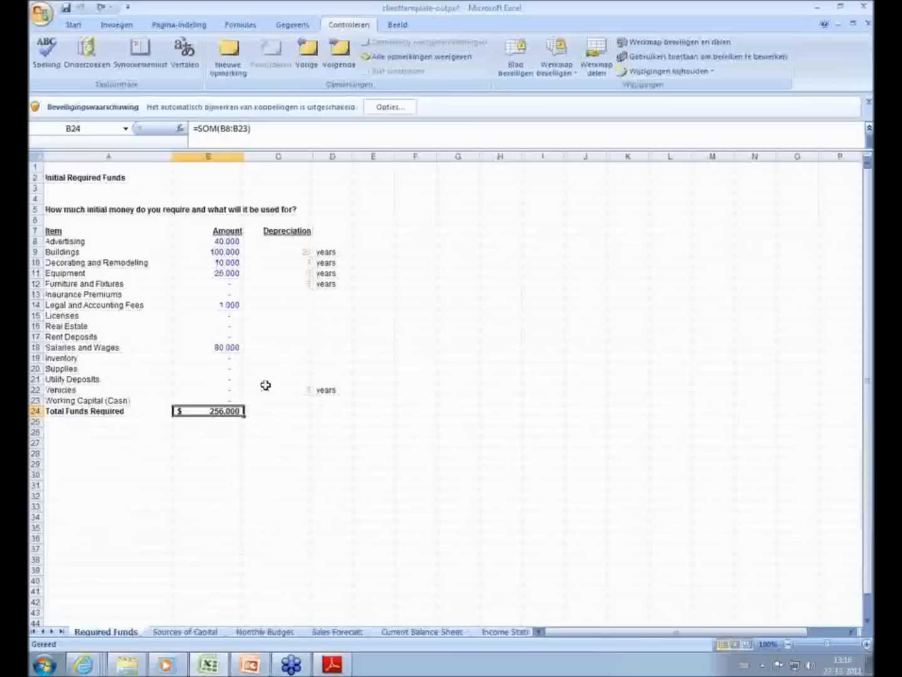
# Inspect the Month 1 Supplies and Depreciation formulas on the Income Statement and read the Depreciation cell's risk comment
pyautogui.click(494, 633)
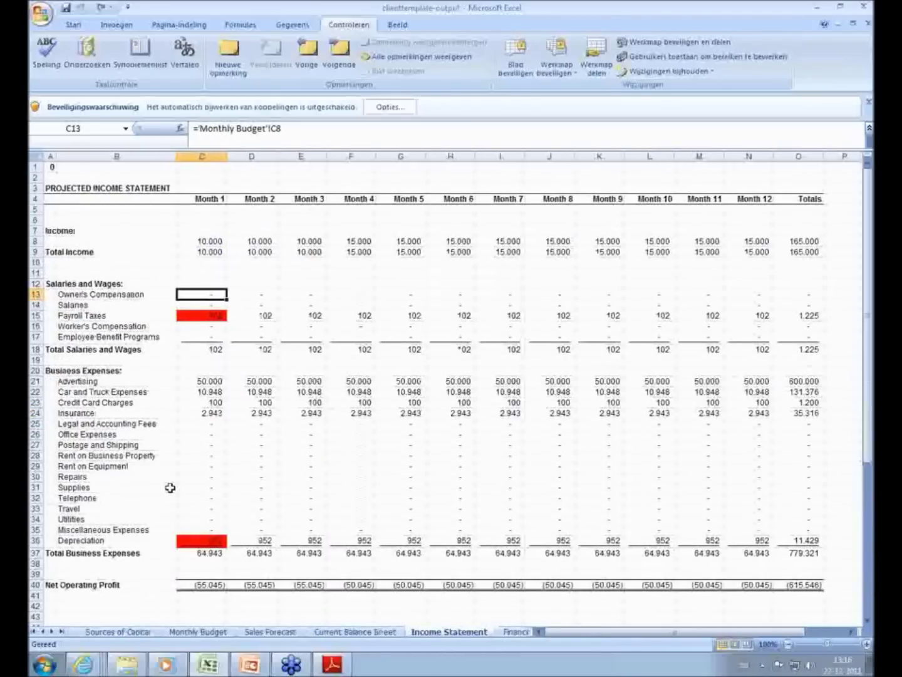
pyautogui.click(196, 488)
pyautogui.scroll(-2, 257, 451)
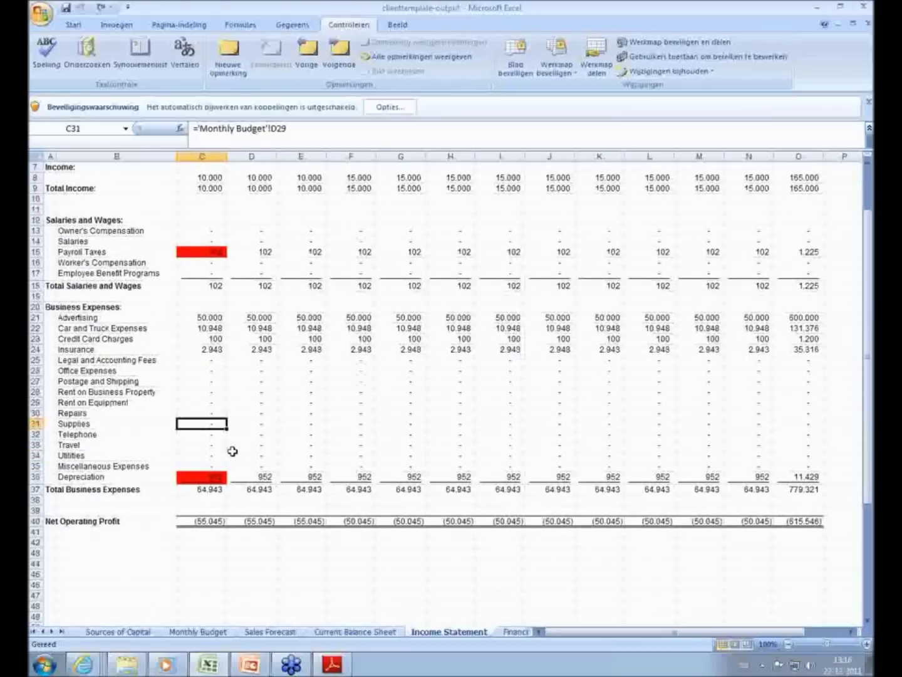
pyautogui.click(207, 477)
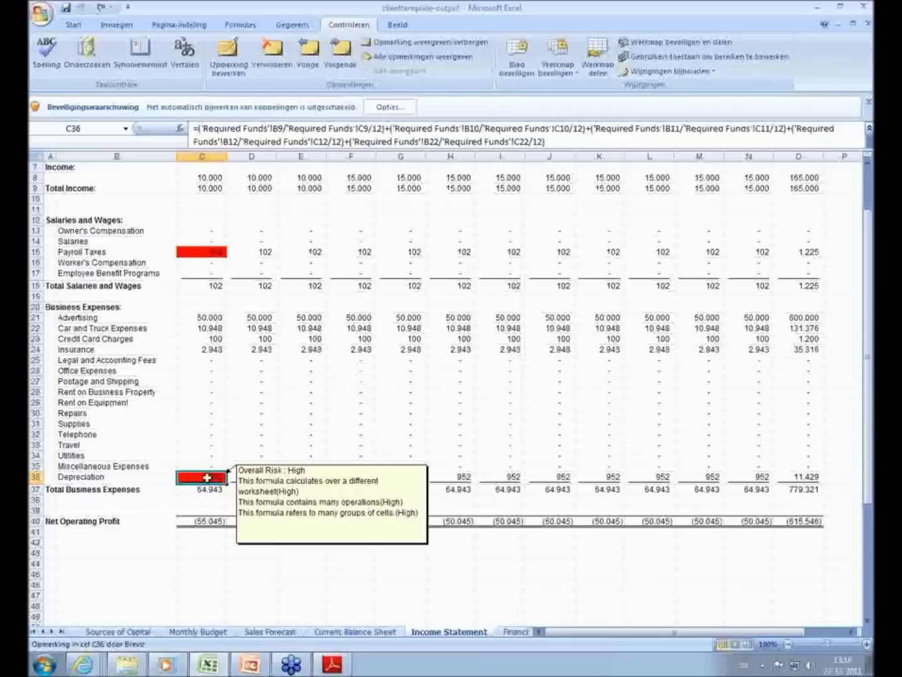